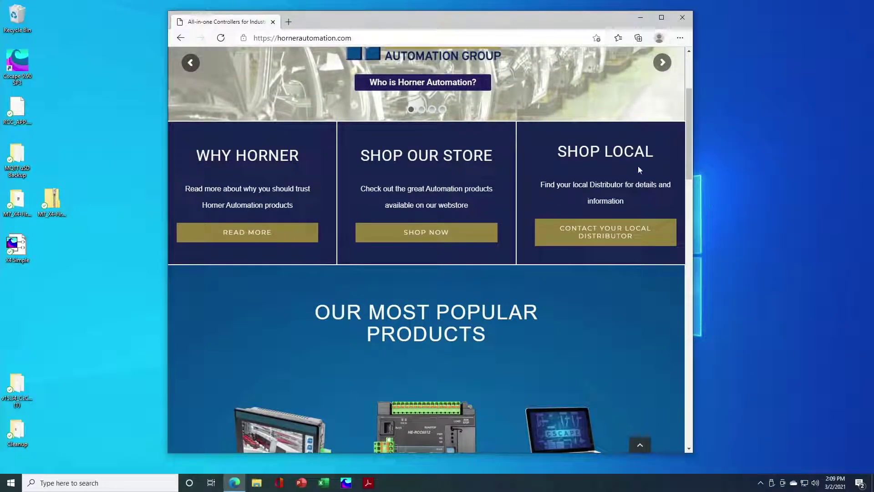
{"action": "left_click_drag", "start_coordinate": [690, 99], "coordinate": [688, 69]}
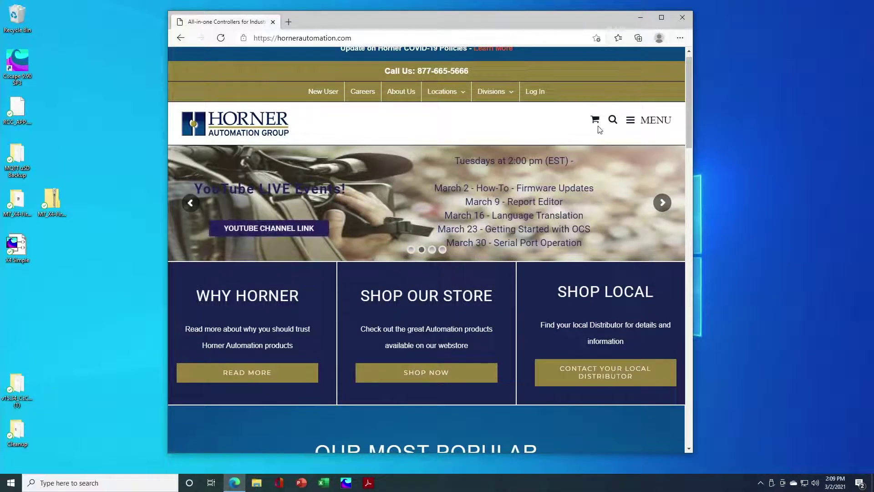
{"action": "left_click", "coordinate": [630, 123]}
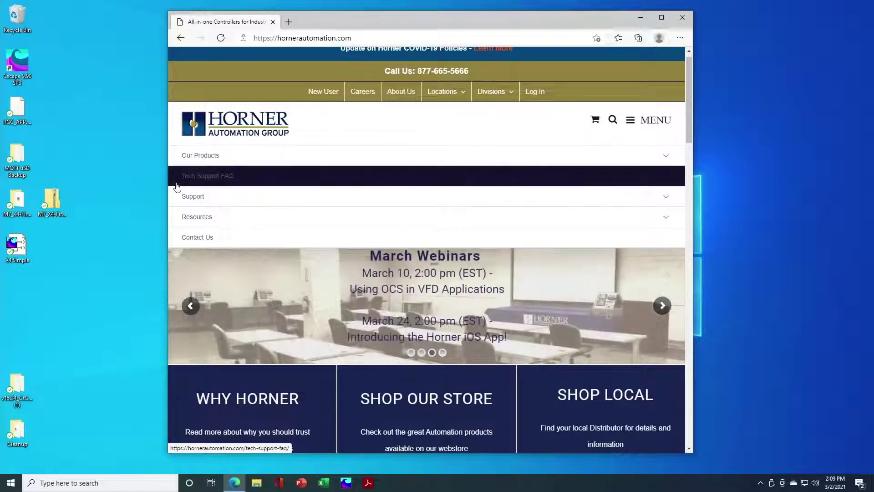
{"action": "left_click", "coordinate": [181, 203]}
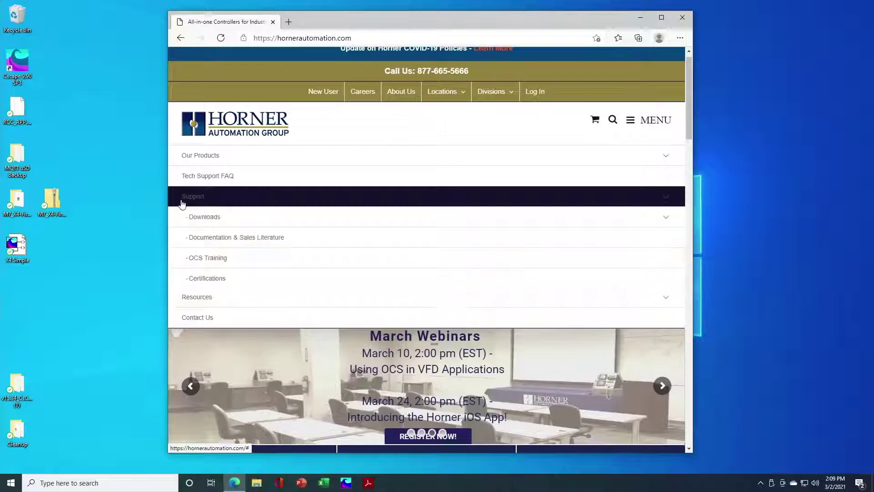
{"action": "left_click", "coordinate": [206, 220]}
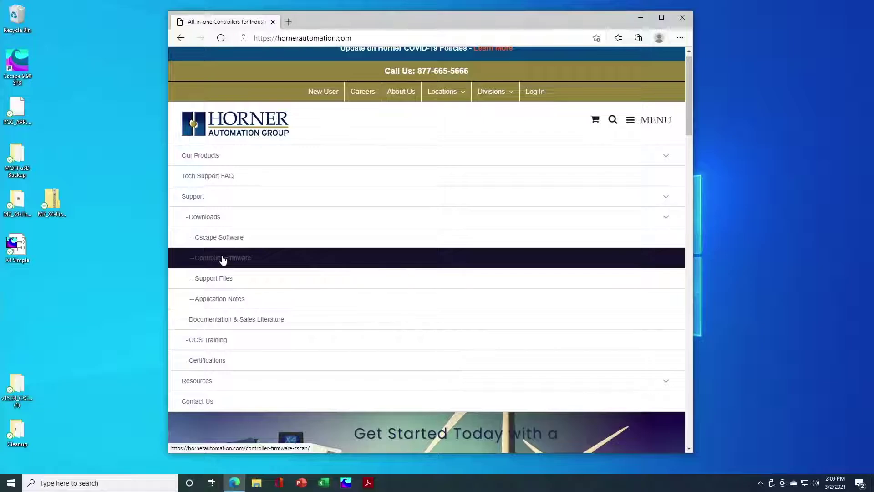
{"action": "left_click", "coordinate": [145, 196]}
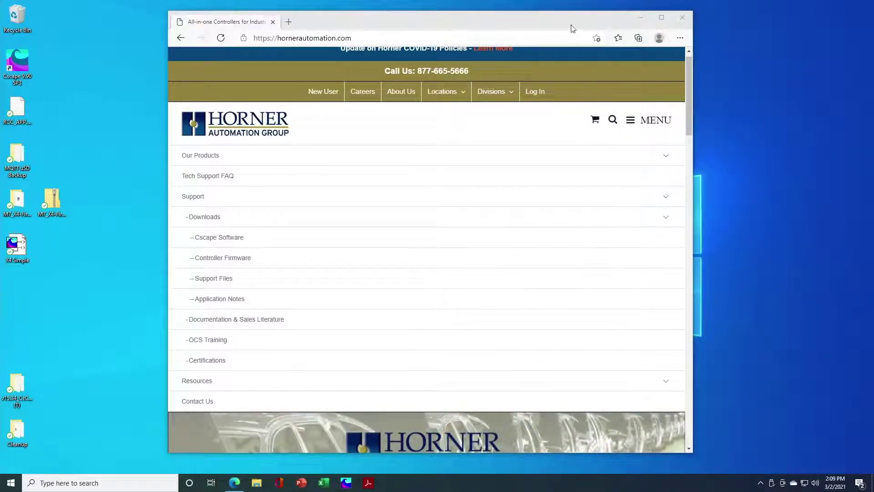
Step: Maximize the browser window and open the Controller Firmware page from the site's support downloads
{"action": "left_click", "coordinate": [661, 17]}
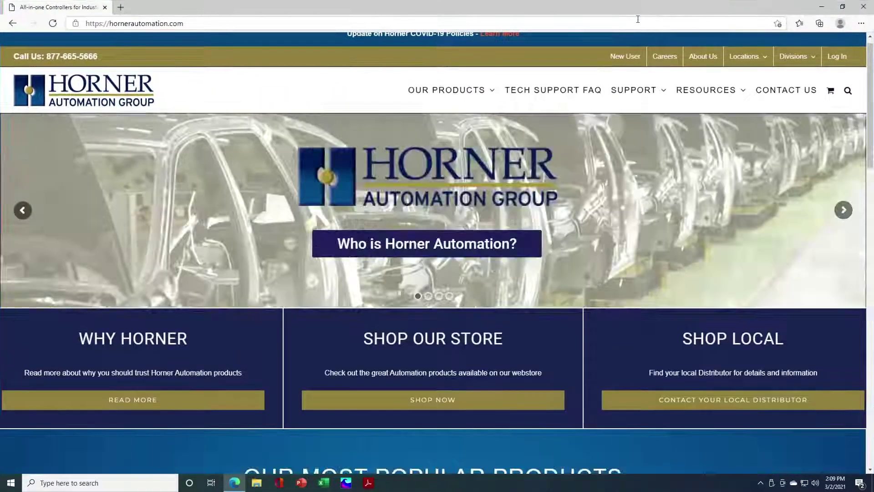
{"action": "mouse_move", "coordinate": [644, 99]}
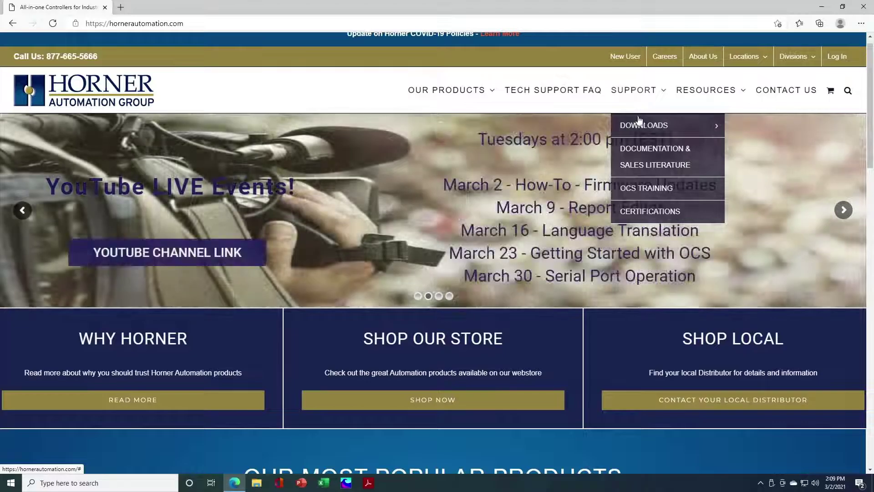
{"action": "mouse_move", "coordinate": [639, 124]}
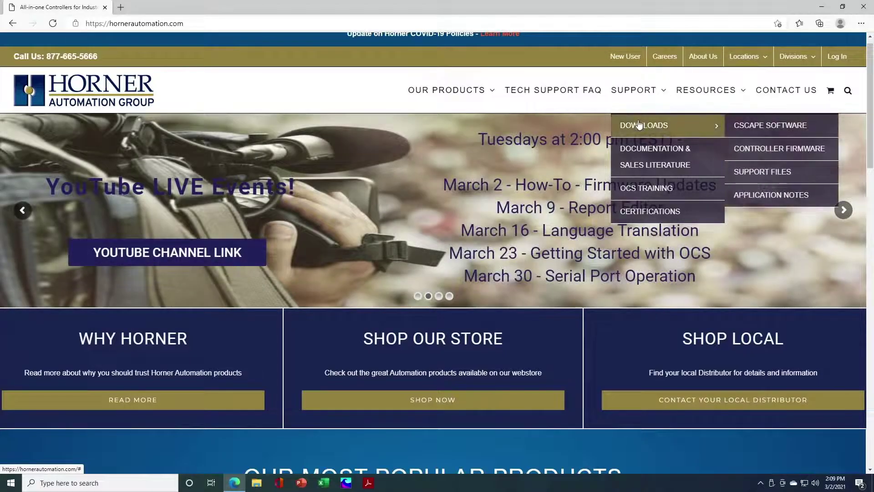
{"action": "left_click", "coordinate": [744, 150]}
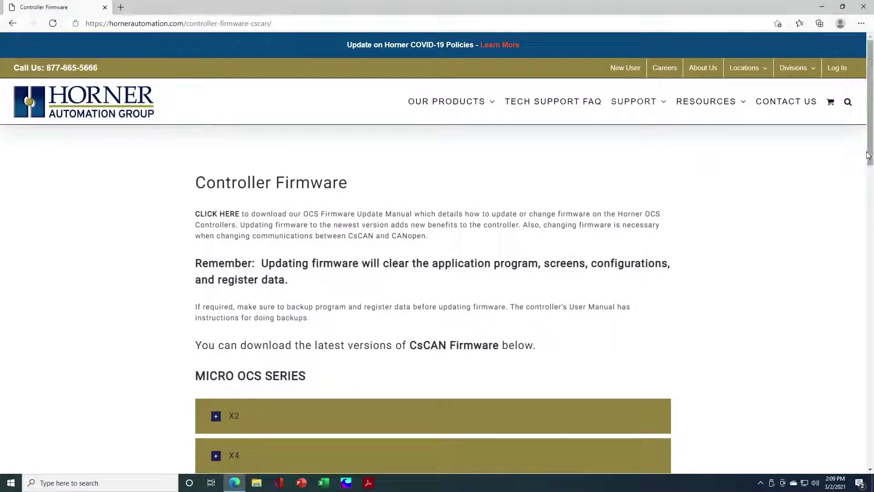
Step: Expand the X4 firmware list under Micro OCS Series, view the version 15.40 release notes, and return to the firmware page
{"action": "left_click_drag", "start_coordinate": [870, 153], "coordinate": [869, 173]}
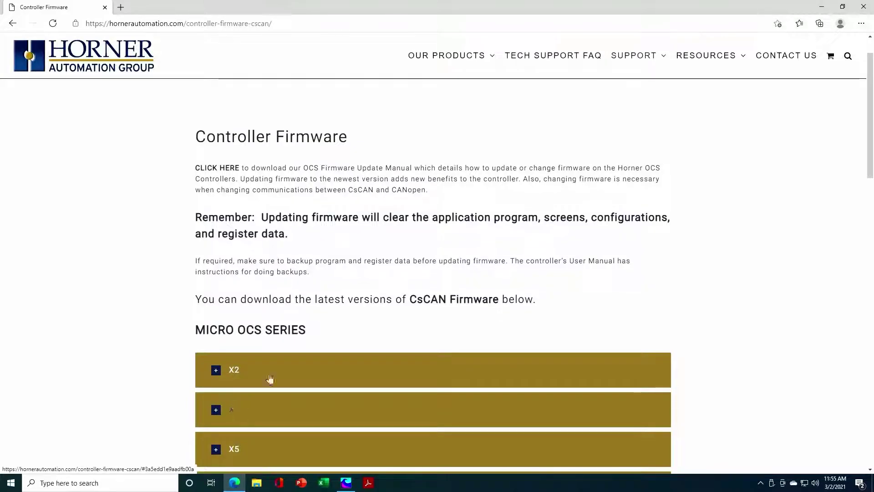
{"action": "scroll", "coordinate": [229, 396], "scroll_direction": "down", "scroll_amount": 2}
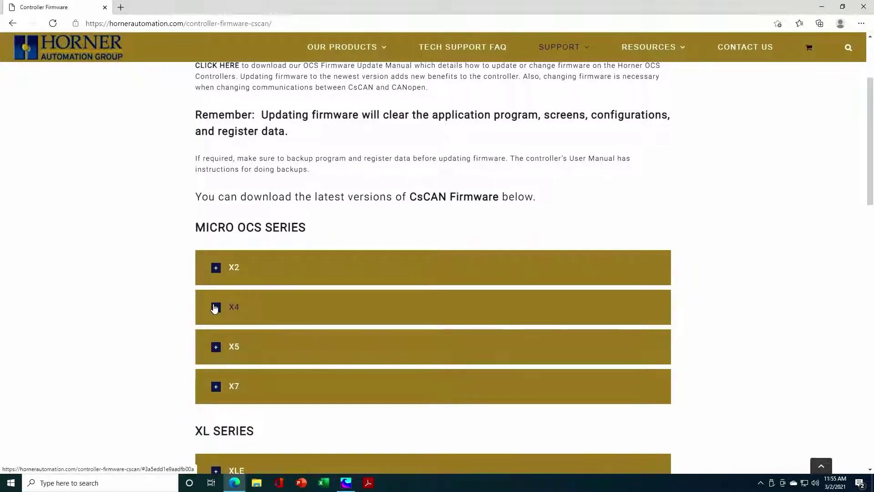
{"action": "left_click", "coordinate": [215, 306]}
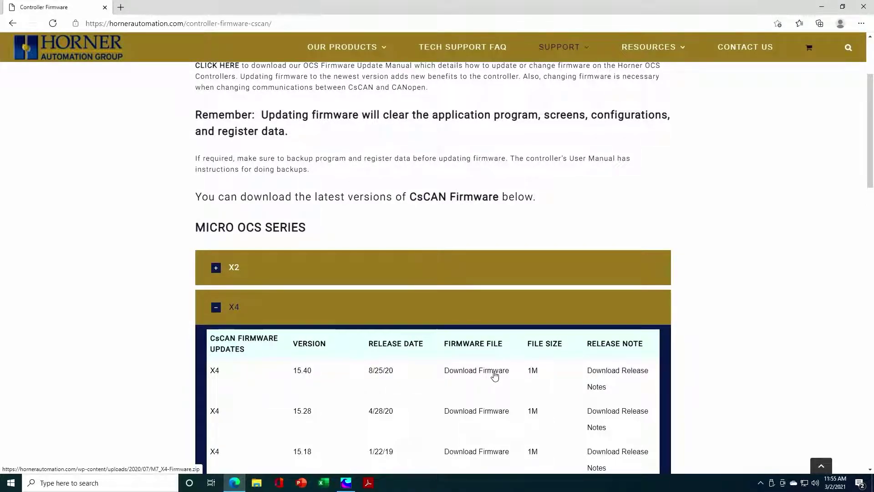
{"action": "left_click", "coordinate": [586, 373]}
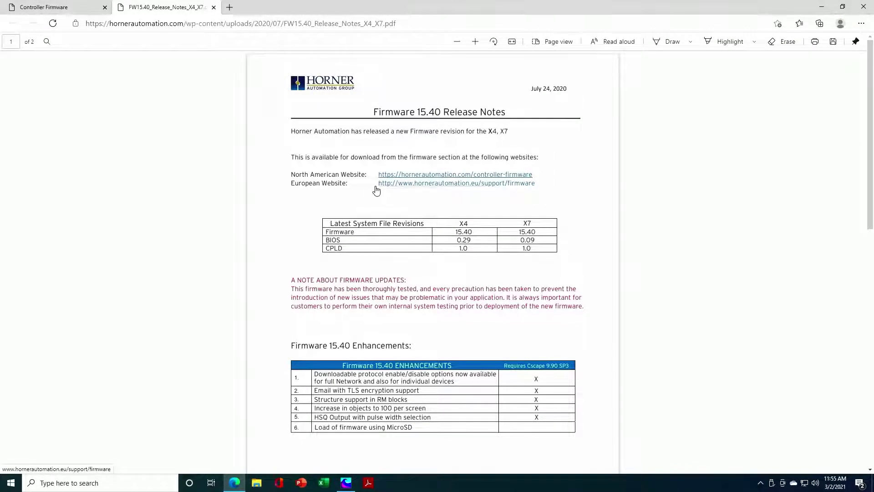
{"action": "left_click", "coordinate": [72, 13]}
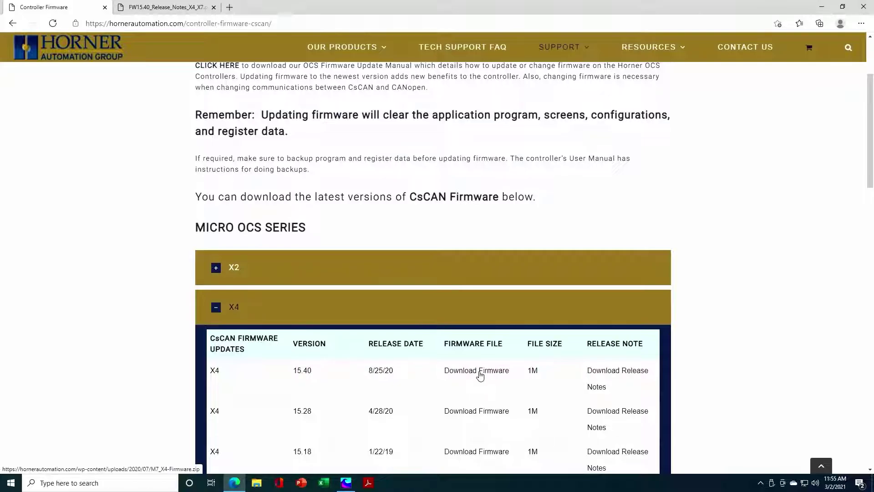
Step: Download the X4 version 15.40 firmware and move the M7_X4-Firmware zip from Downloads to the desktop
{"action": "left_click", "coordinate": [480, 375]}
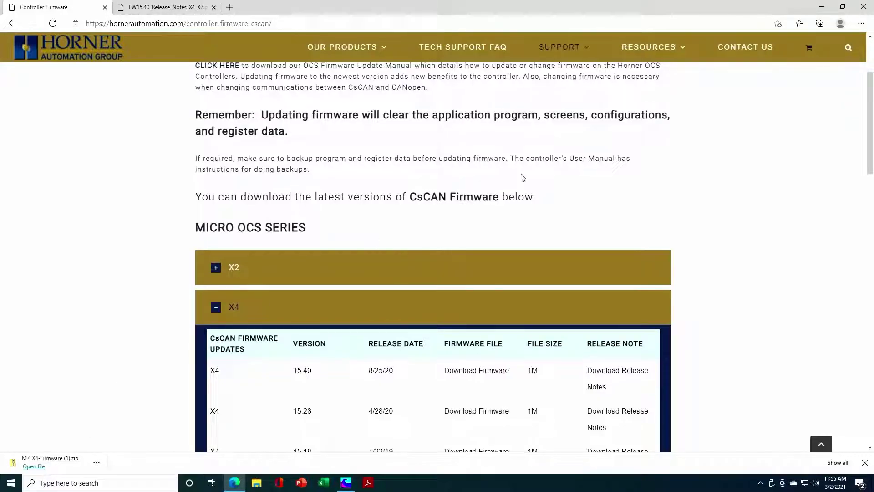
{"action": "left_click", "coordinate": [822, 7]}
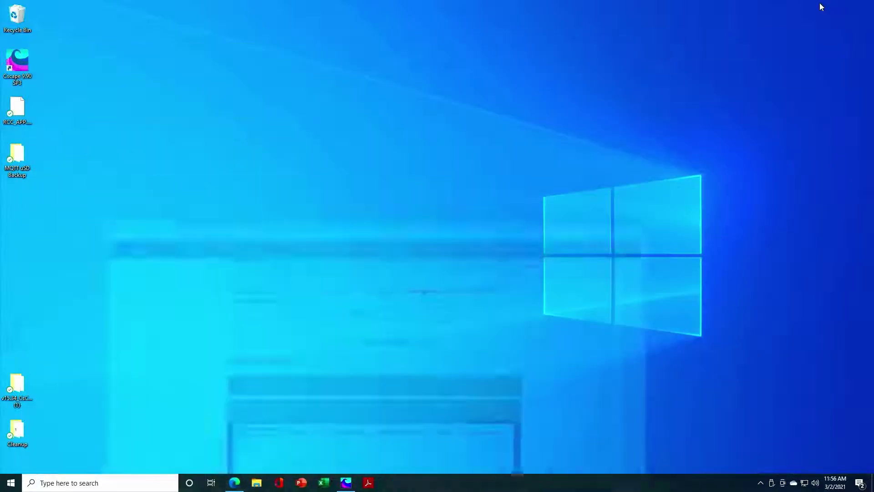
{"action": "left_click", "coordinate": [256, 482]}
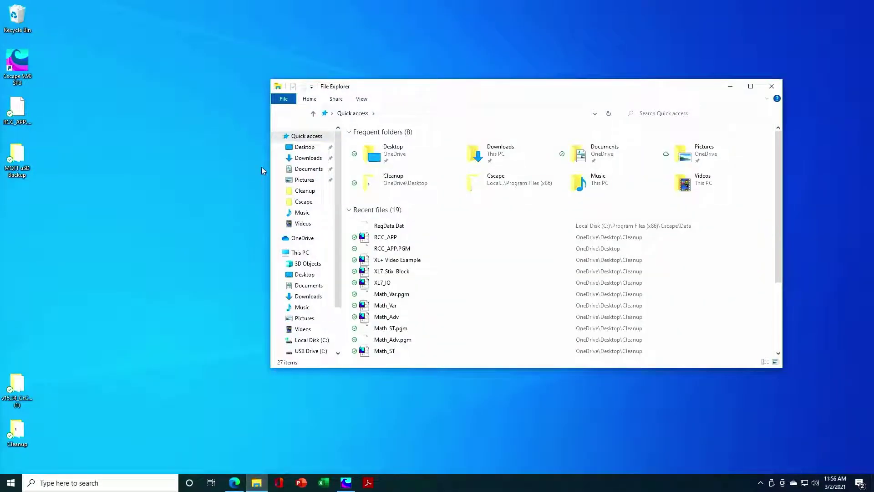
{"action": "left_click", "coordinate": [304, 159]}
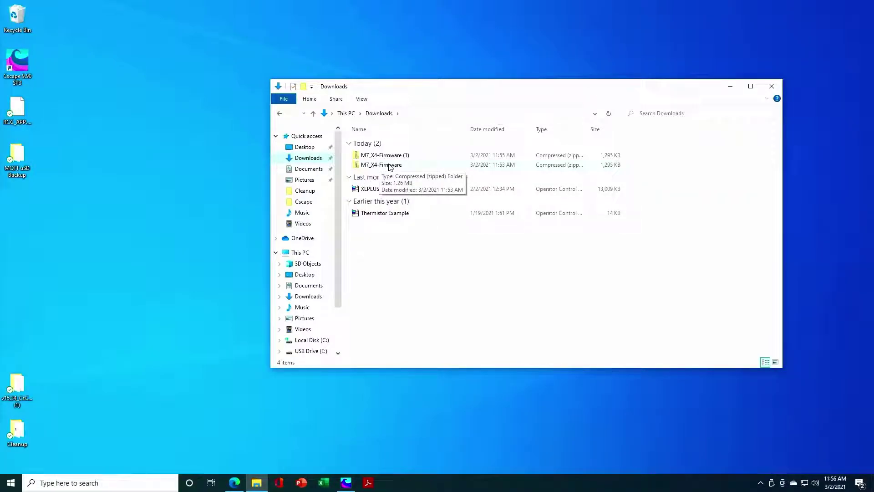
{"action": "left_click_drag", "start_coordinate": [389, 167], "coordinate": [43, 253]}
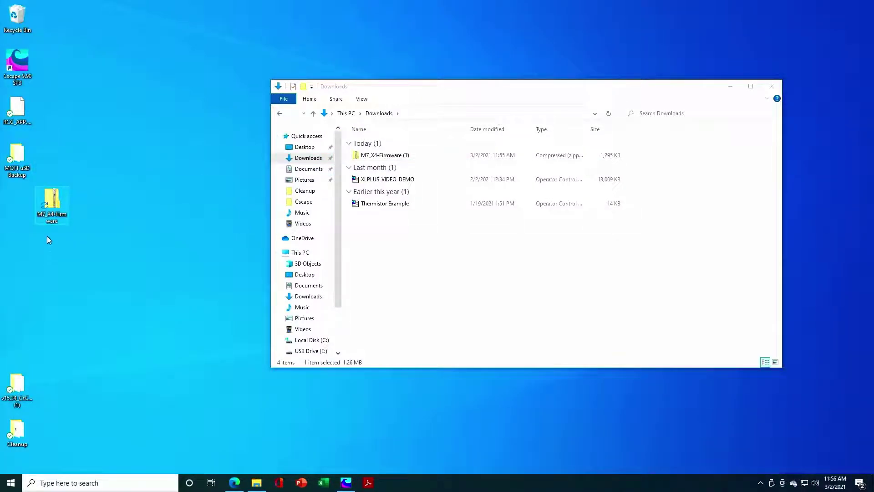
Step: Extract the M7_X4-Firmware zip on the desktop into its default M7_X4-Firmware folder
{"action": "right_click", "coordinate": [56, 197]}
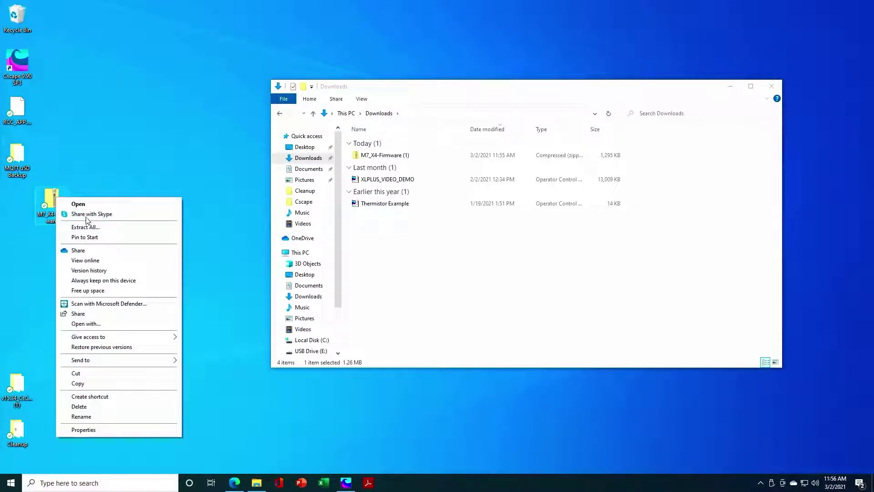
{"action": "left_click", "coordinate": [85, 227]}
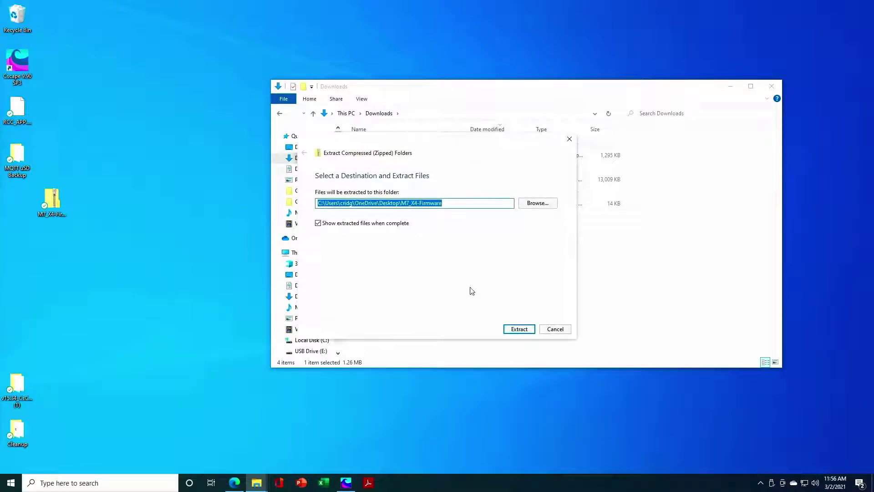
{"action": "left_click", "coordinate": [523, 328]}
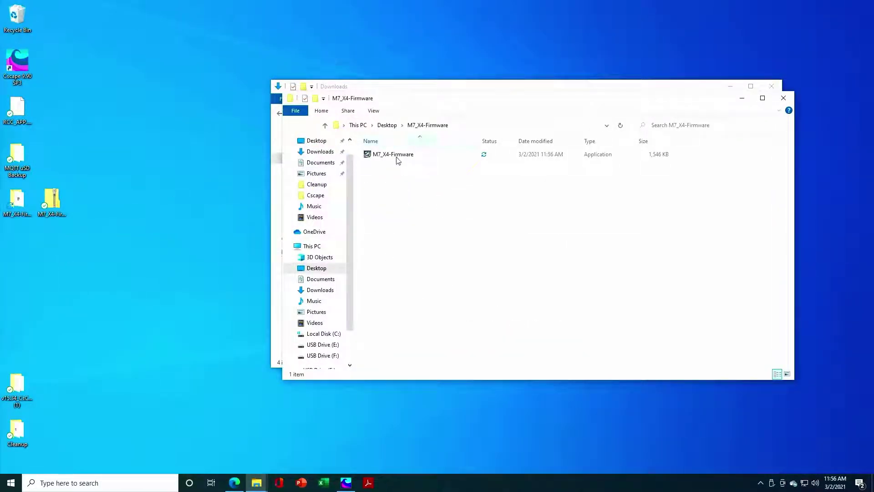
Step: Run the extracted M7_X4-Firmware application, overriding SmartScreen and allowing it to make changes to the device
{"action": "mouse_move", "coordinate": [412, 159]}
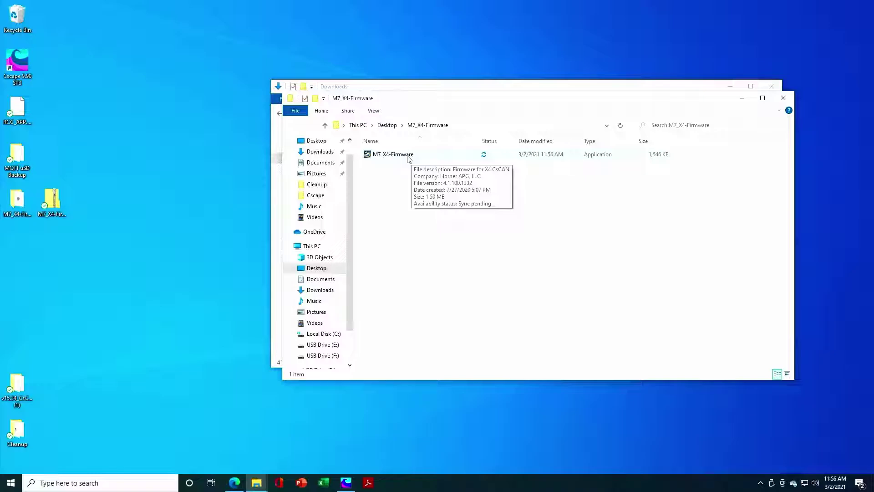
{"action": "double_click", "coordinate": [408, 155]}
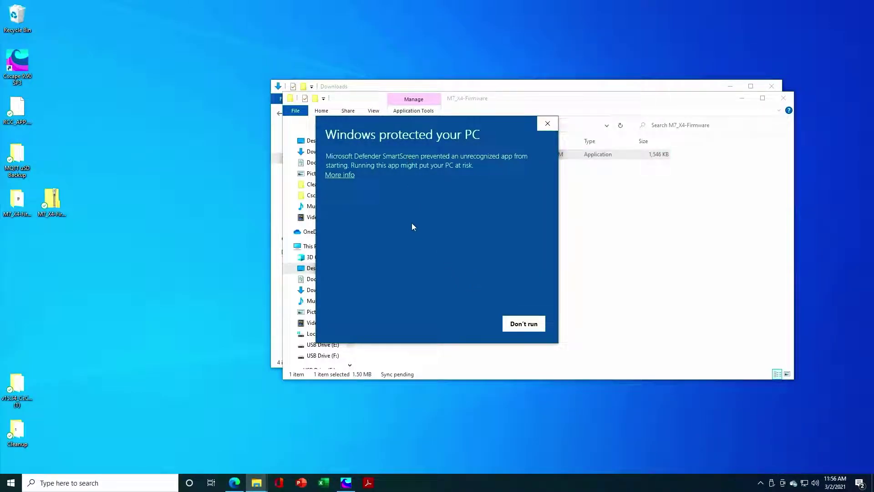
{"action": "left_click", "coordinate": [343, 175]}
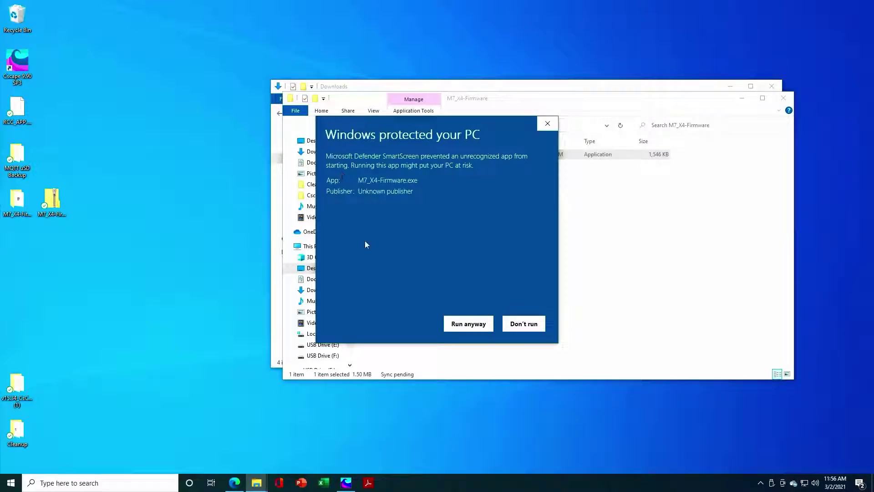
{"action": "left_click", "coordinate": [474, 324]}
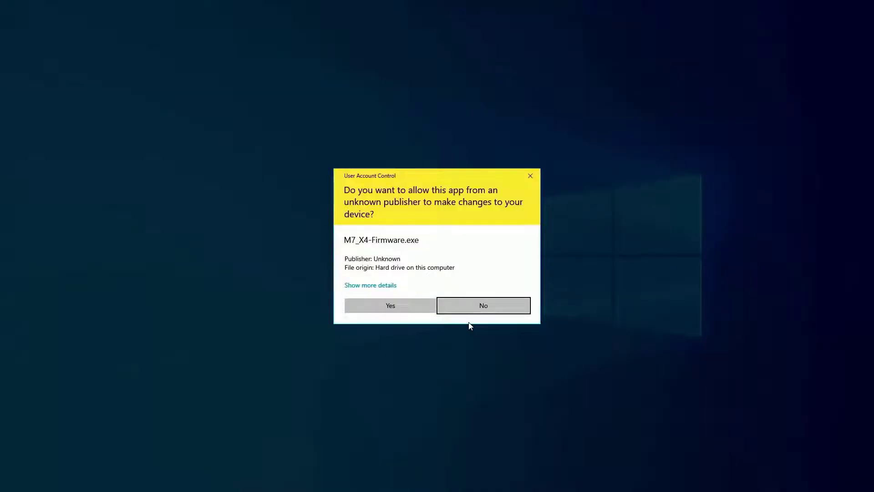
{"action": "left_click", "coordinate": [409, 309]}
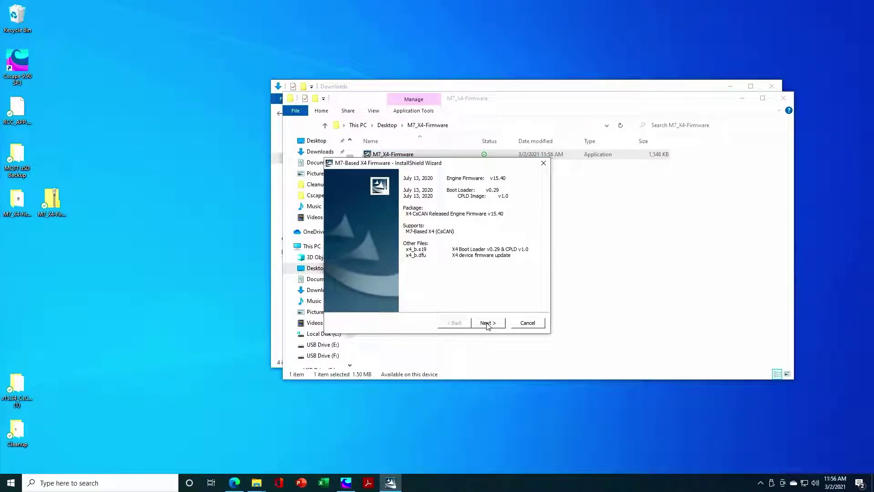
Step: Install the firmware files to the default folder C:\Program Files (x86)\Cscape\Firmware, finish the wizard, and close the extracted folder's window
{"action": "left_click", "coordinate": [487, 323]}
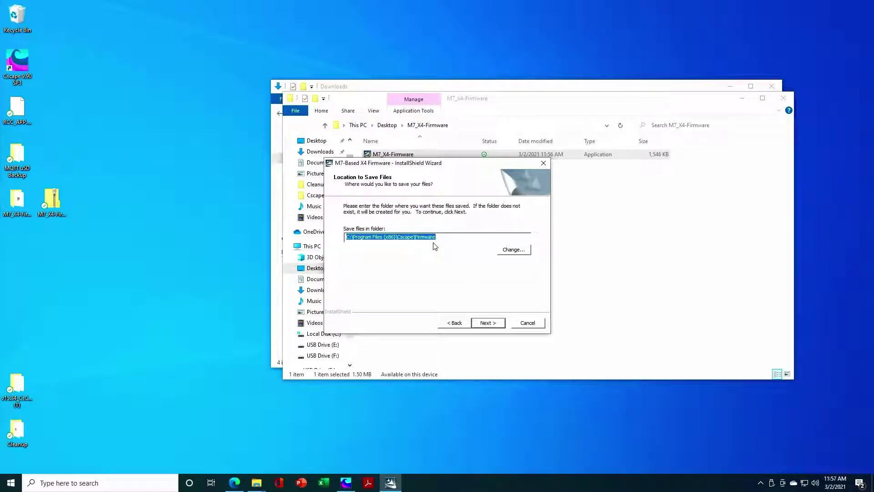
{"action": "left_click", "coordinate": [488, 323]}
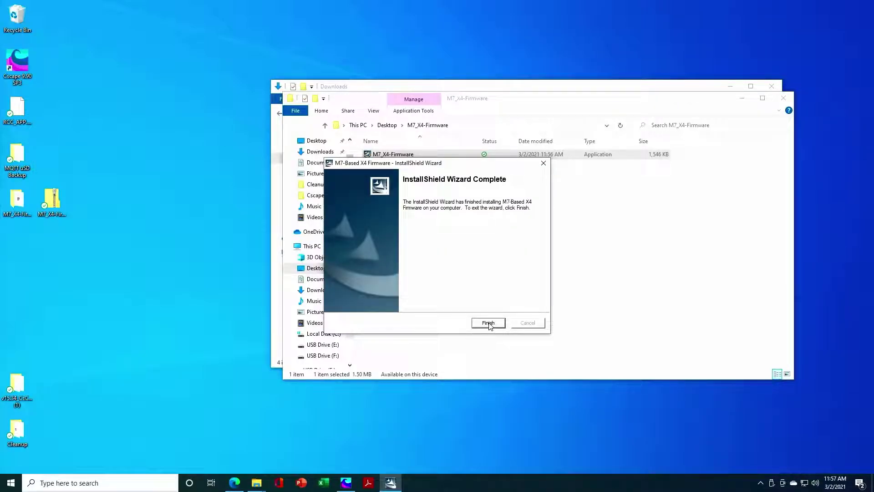
{"action": "left_click", "coordinate": [489, 323]}
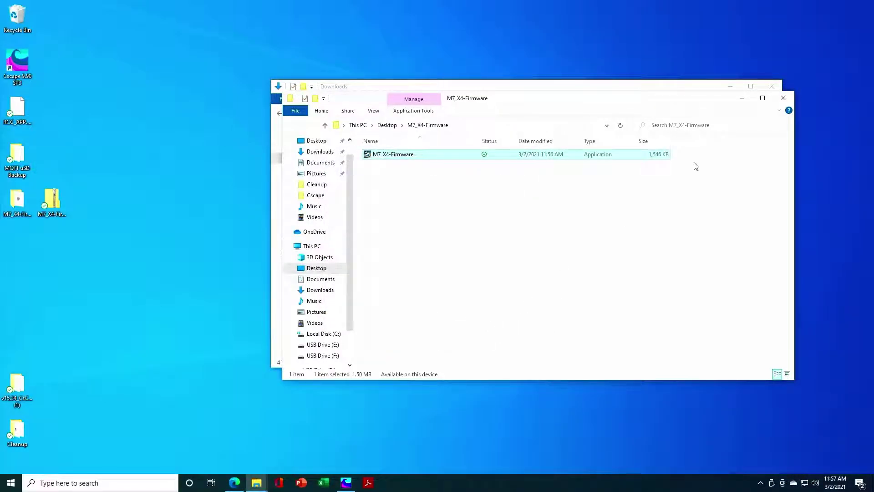
{"action": "left_click", "coordinate": [783, 99]}
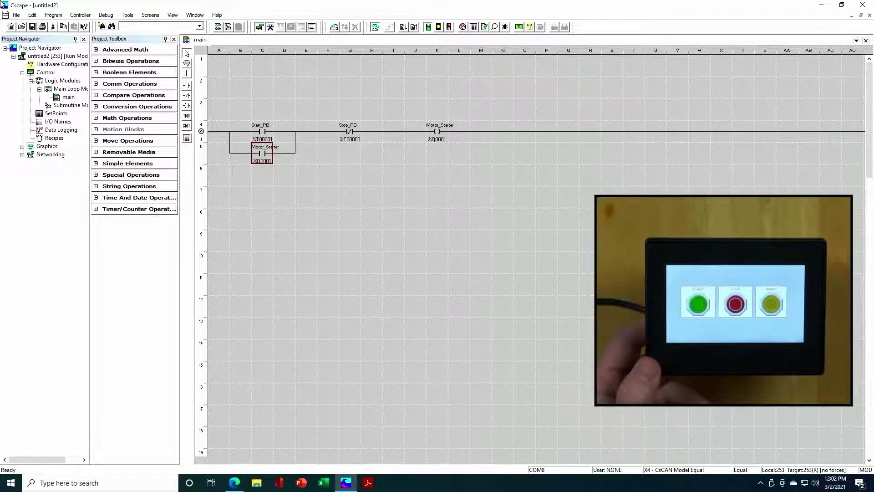
Step: In Cscape, launch the Firmware Update Wizard for the X4 with CsCAN Network and accept the serial cable warning
{"action": "left_click", "coordinate": [17, 15]}
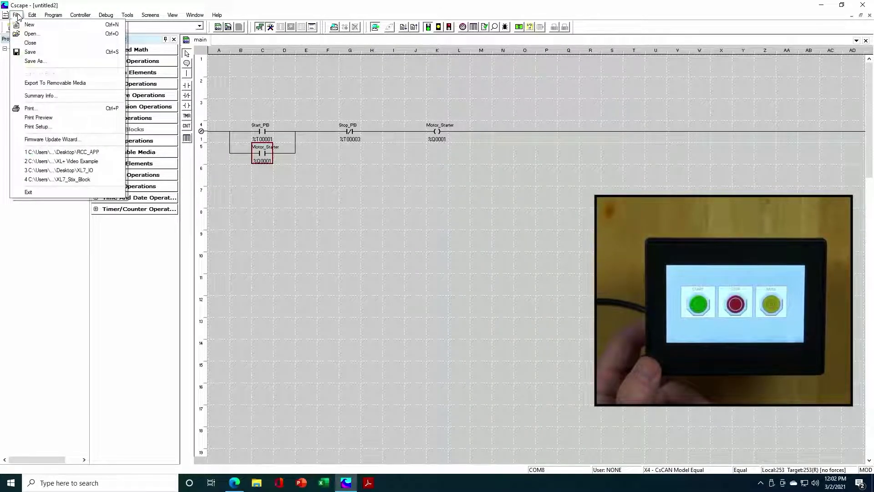
{"action": "left_click", "coordinate": [32, 140]}
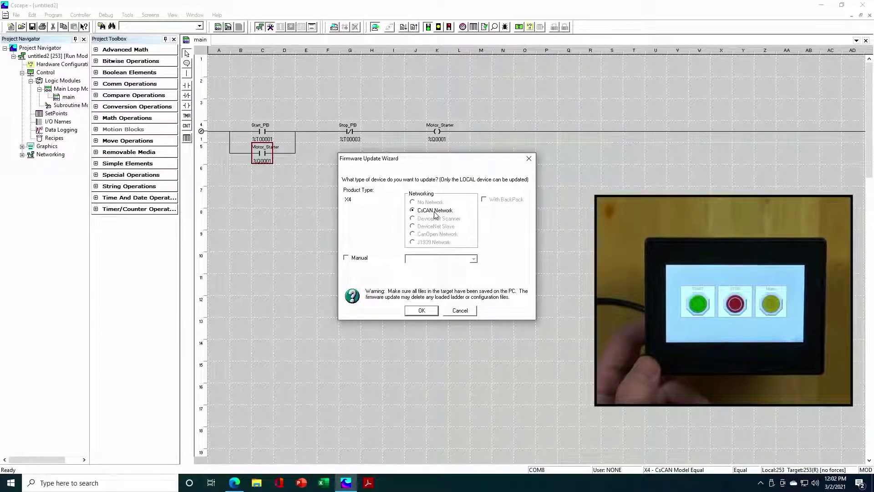
{"action": "left_click", "coordinate": [421, 311]}
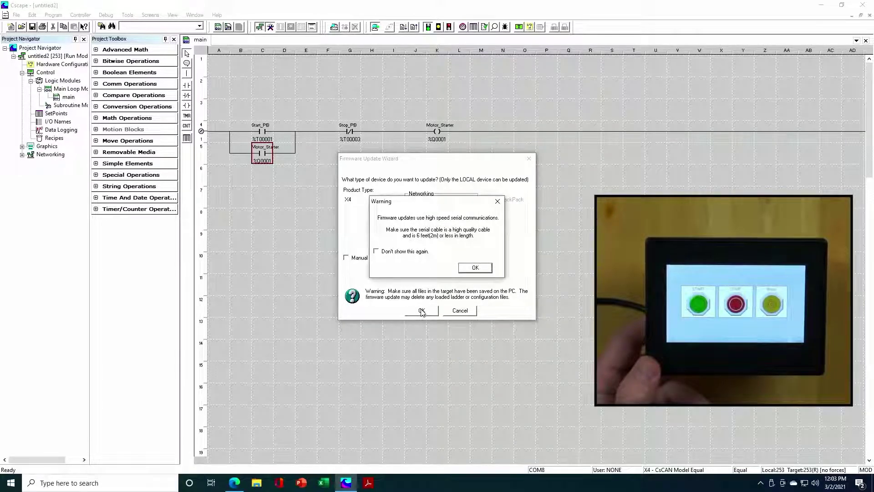
{"action": "left_click", "coordinate": [467, 270]}
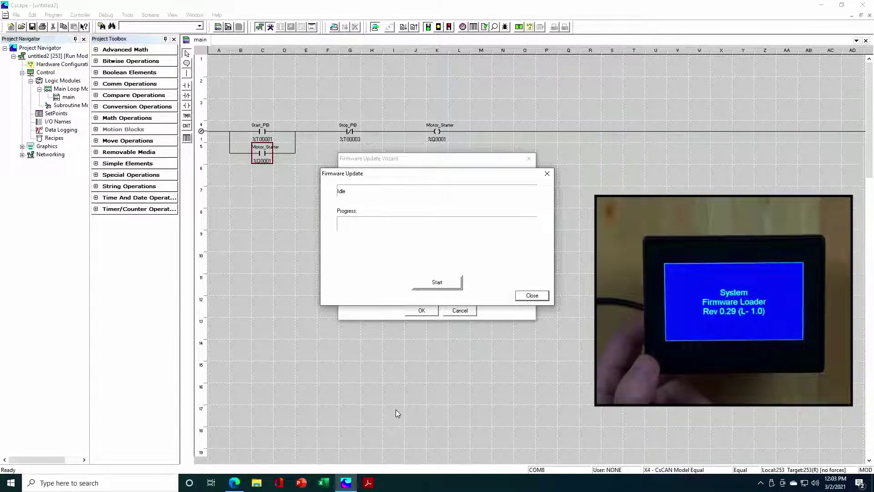
Step: Start the X4 firmware update, wait for the transfer to finish, and close the firmware update dialogs
{"action": "left_click", "coordinate": [434, 284]}
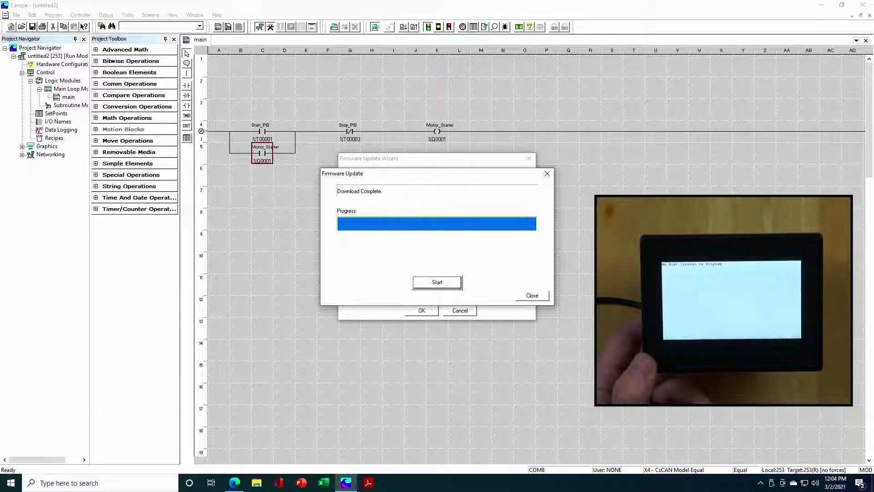
{"action": "left_click", "coordinate": [533, 296]}
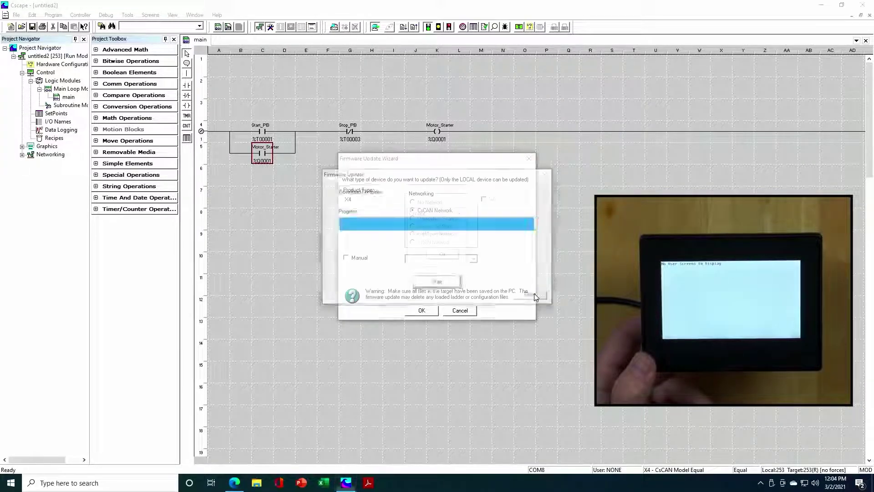
{"action": "left_click", "coordinate": [437, 255]}
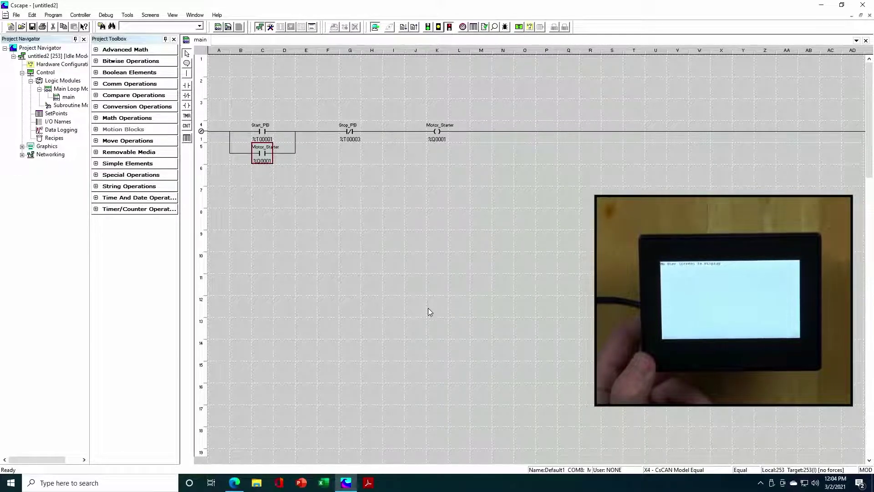
Step: Download the ladder program to the X4 controller at ID 253 using SmartLoad
{"action": "left_click", "coordinate": [404, 27]}
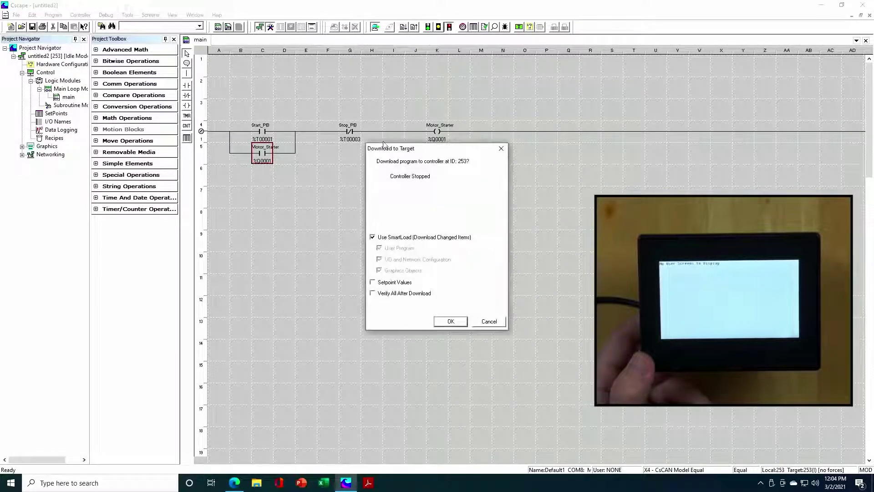
{"action": "left_click", "coordinate": [450, 322]}
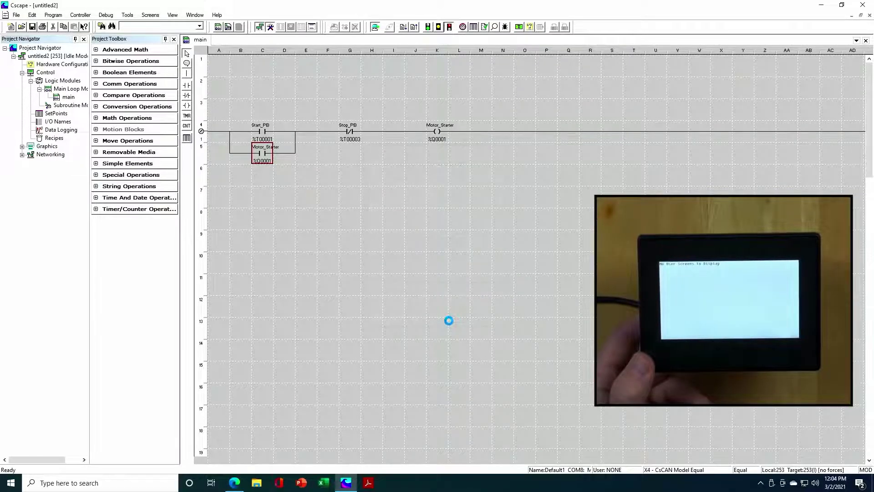
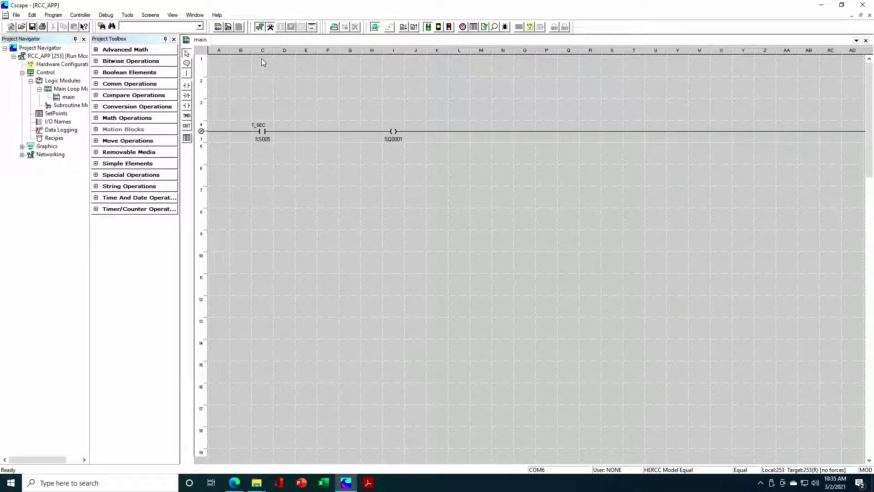
Step: Back up all register types of the RCC_APP controller to C:\Program Files (x86)\Cscape\Data\RegData.Dat and acknowledge the completion message
{"action": "left_click", "coordinate": [128, 15]}
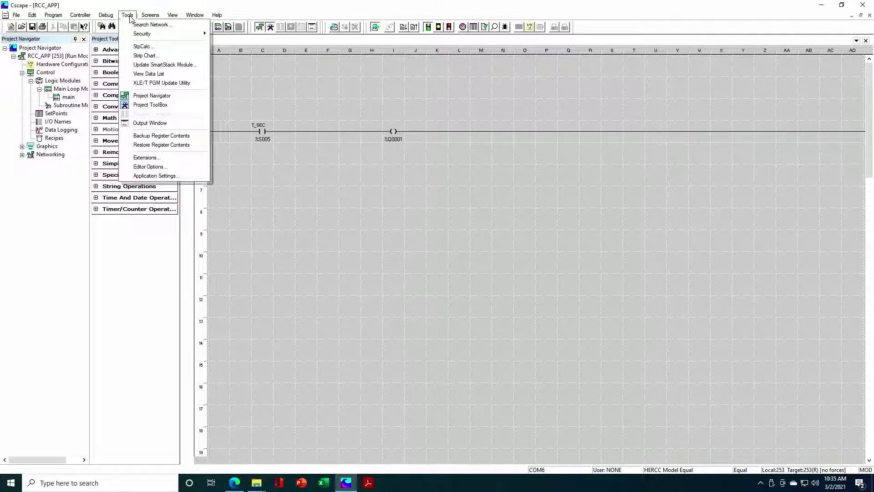
{"action": "left_click", "coordinate": [156, 136]}
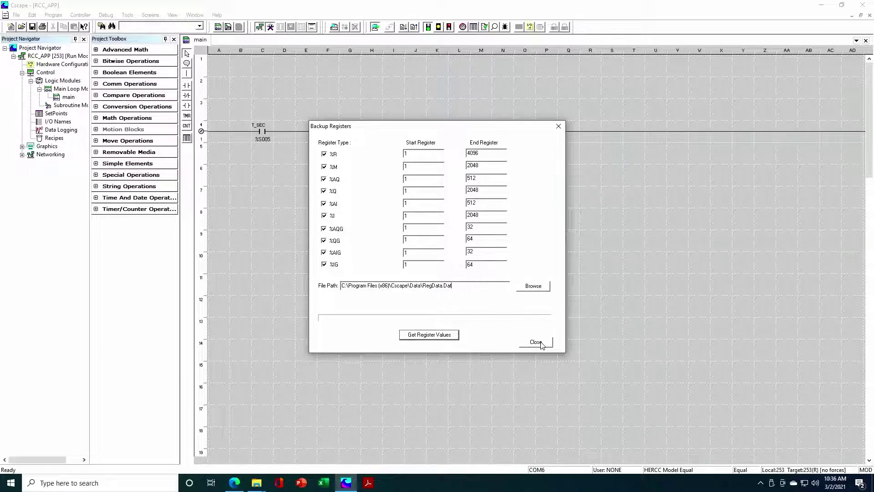
{"action": "left_click", "coordinate": [442, 337]}
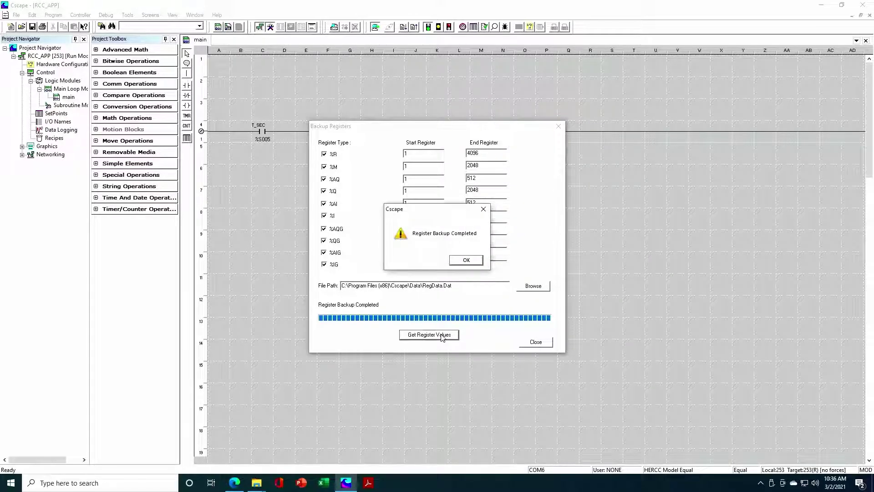
{"action": "left_click", "coordinate": [466, 261]}
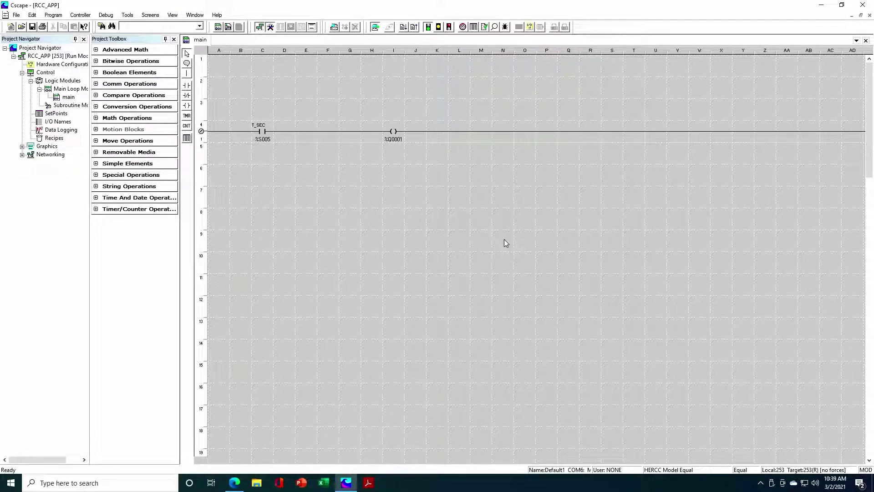
Step: Minimize Cscape, run the desktop's OCS Boot Load Creator as administrator, and allow it to make changes to the device
{"action": "left_click", "coordinate": [824, 6]}
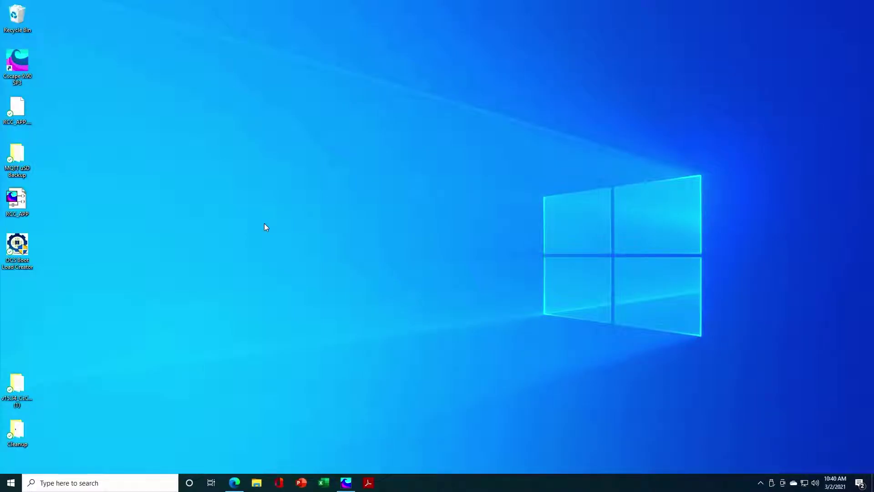
{"action": "right_click", "coordinate": [19, 242]}
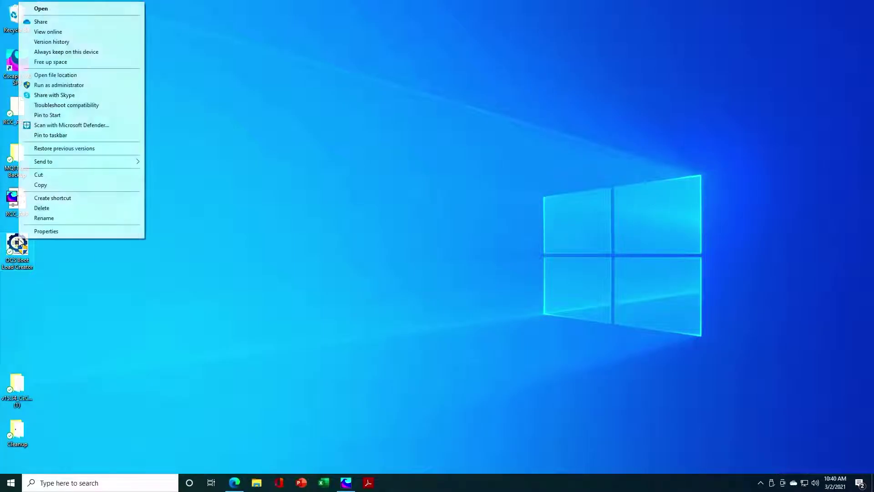
{"action": "left_click", "coordinate": [72, 86]}
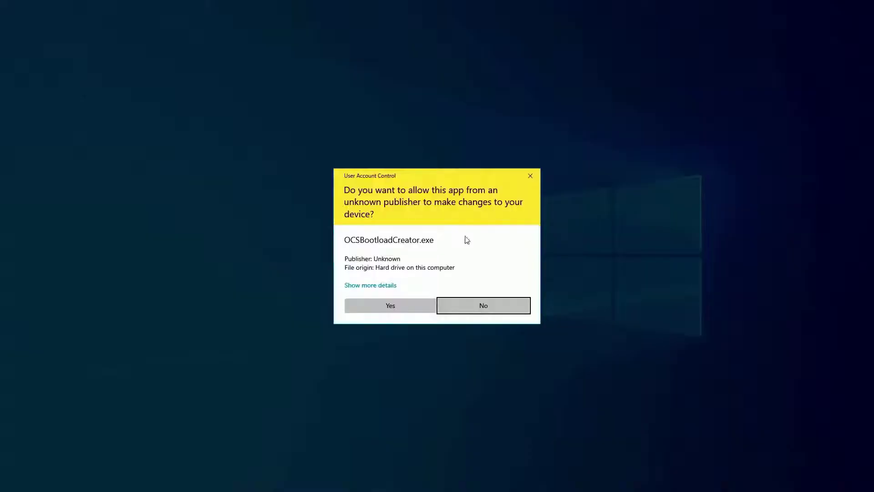
{"action": "left_click", "coordinate": [383, 305]}
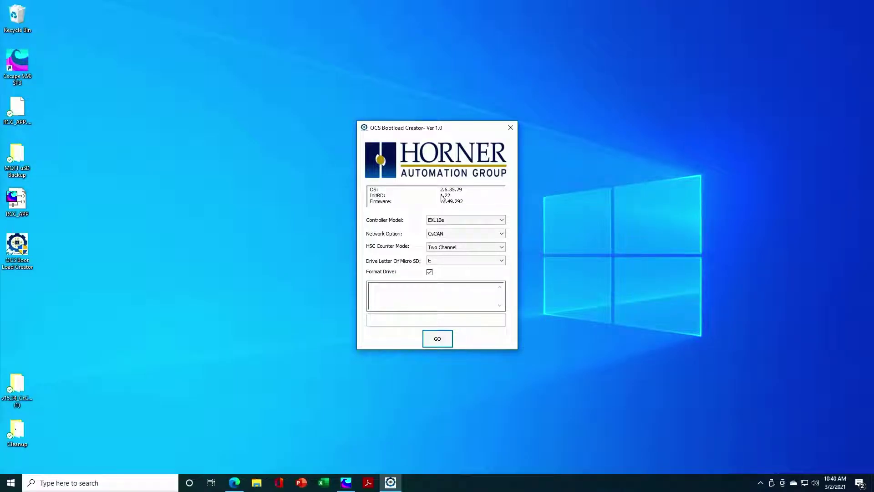
Step: Set the controller model to RCC972 and start creating the bootload microSD card on drive E, agreeing to format the drive
{"action": "left_click", "coordinate": [501, 220]}
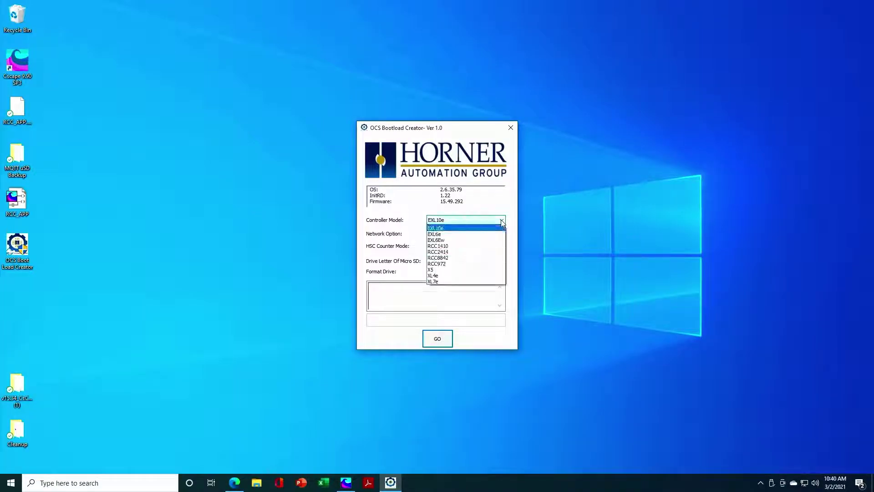
{"action": "left_click", "coordinate": [447, 264]}
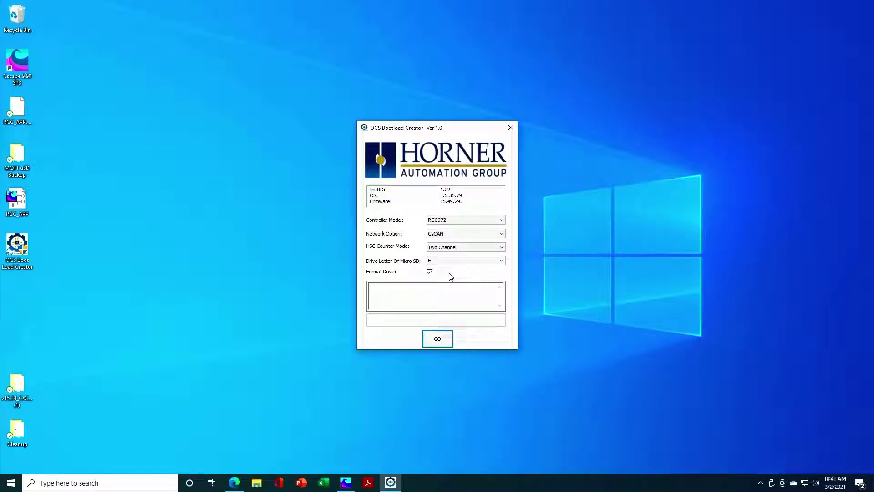
{"action": "left_click", "coordinate": [441, 338]}
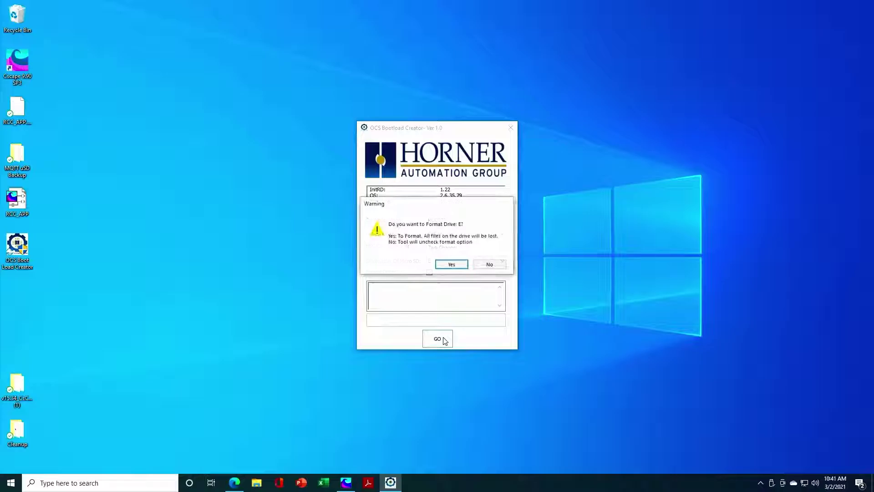
{"action": "left_click", "coordinate": [451, 264]}
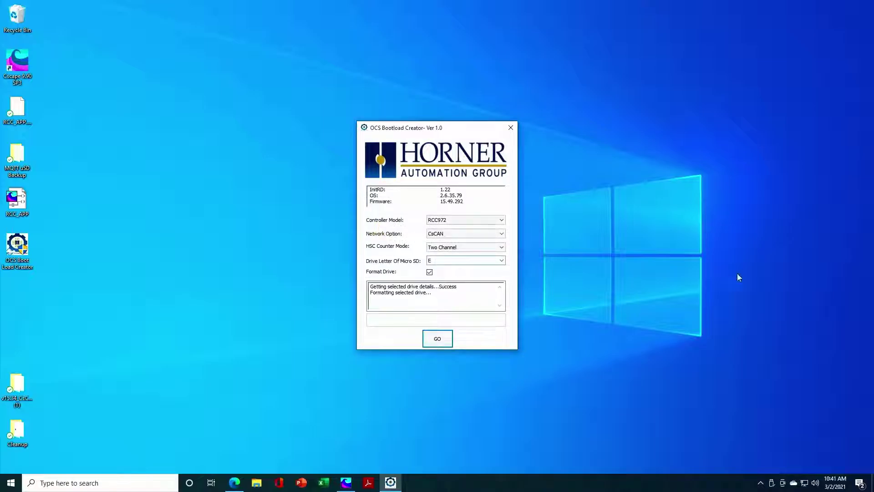